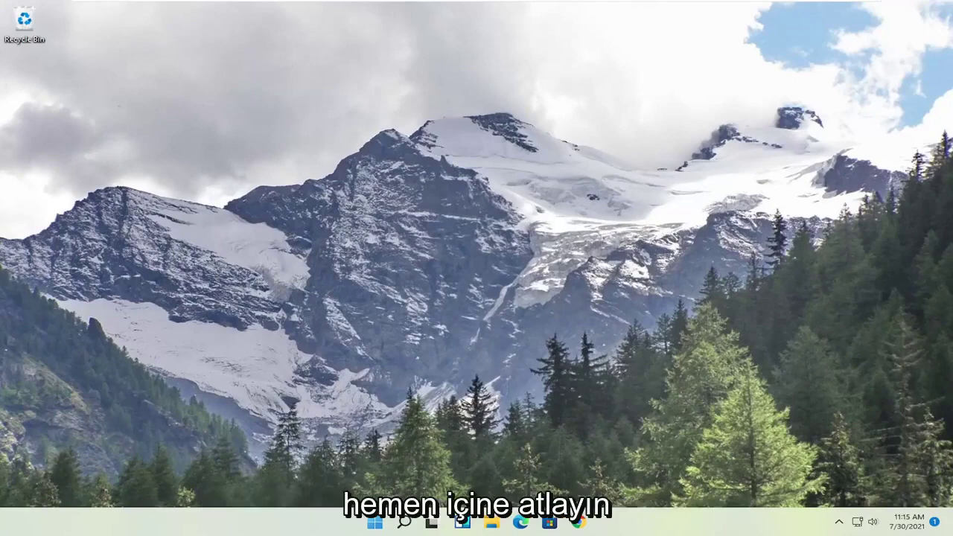
Search for cmd, run Command Prompt as administrator, and allow it to make changes to the device
left_click(376, 525)
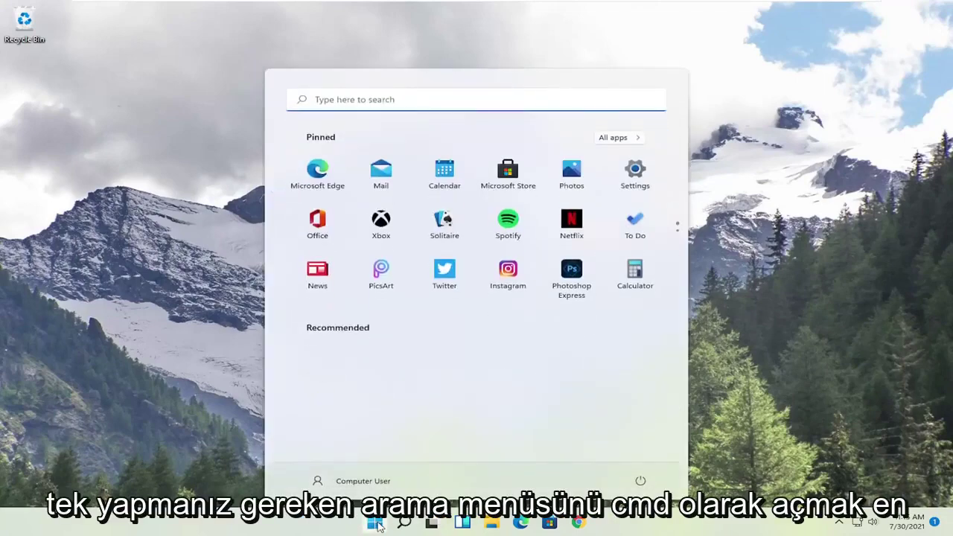
type("cmd")
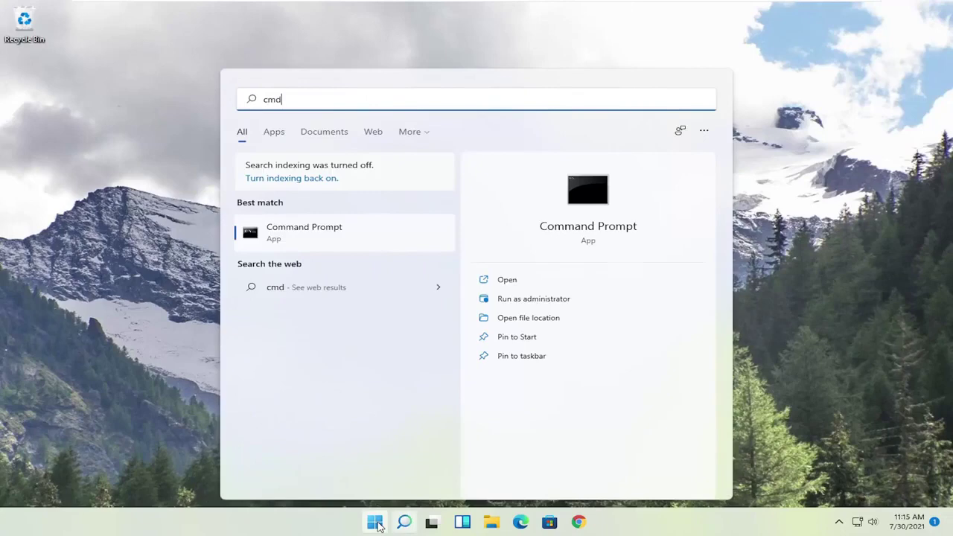
right_click(297, 236)
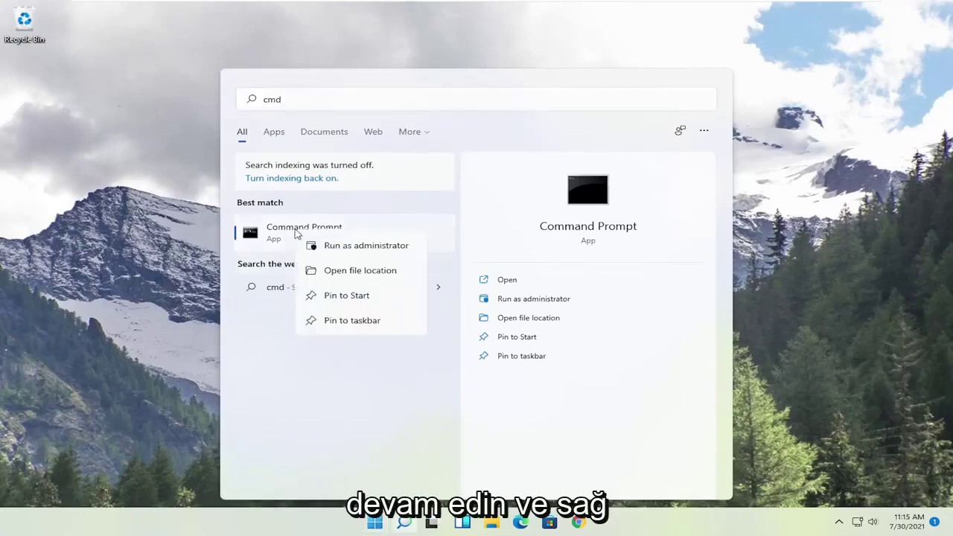
left_click(347, 247)
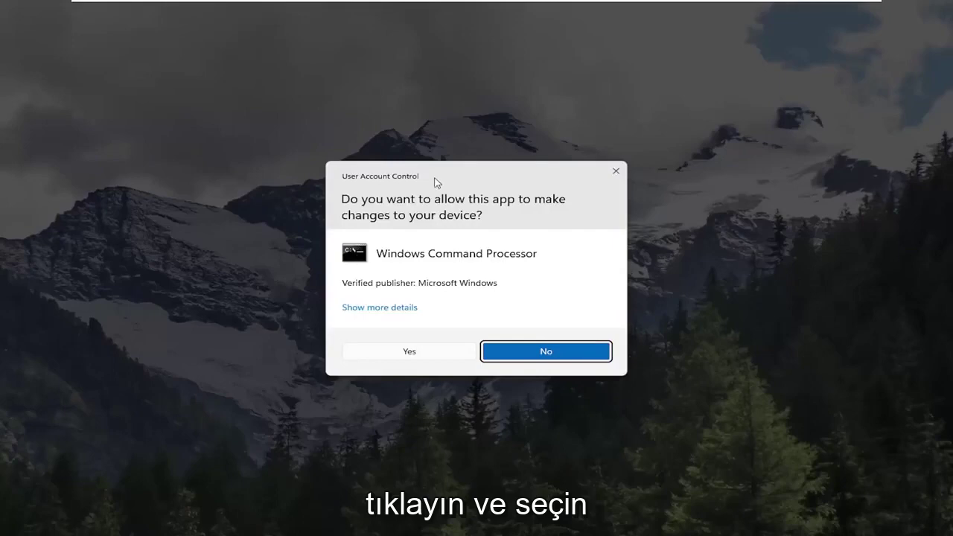
left_click(409, 353)
left_click_drag(366, 96, 404, 99)
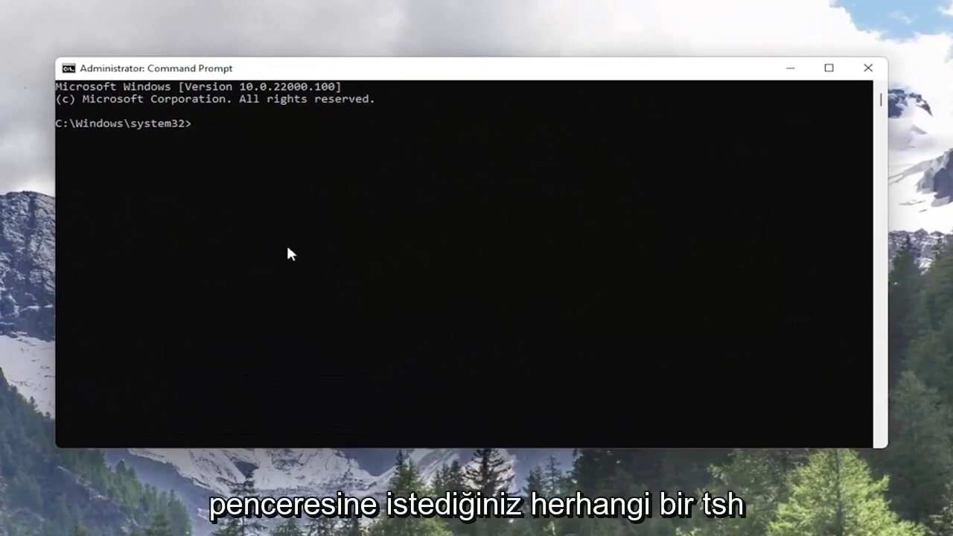
Run the command netsh winsock reset in the elevated Command Prompt
type("netsh winso")
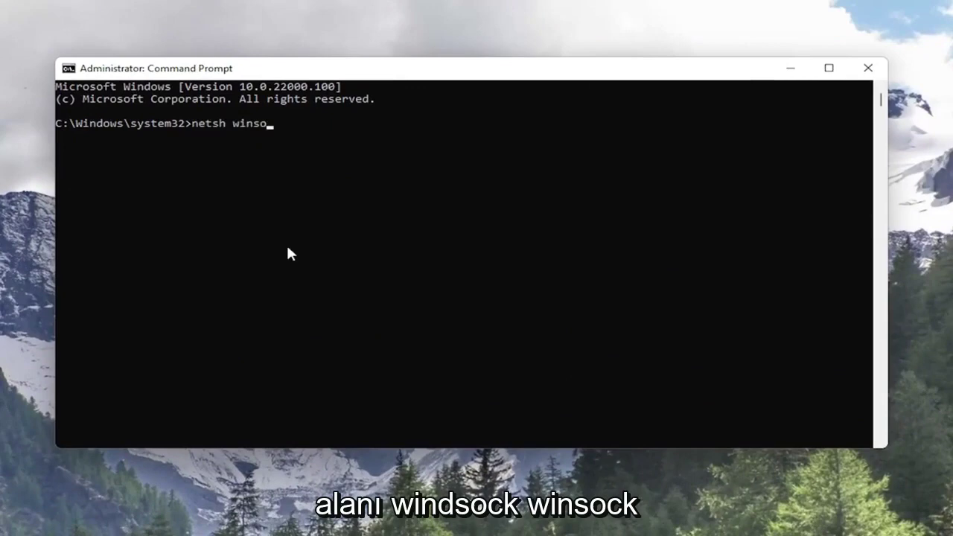
type("ck reset")
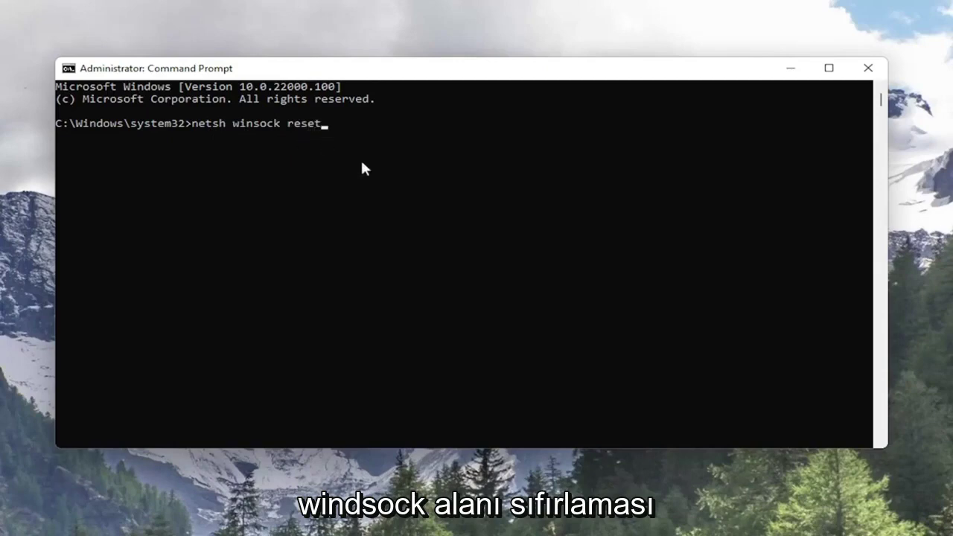
key("Return")
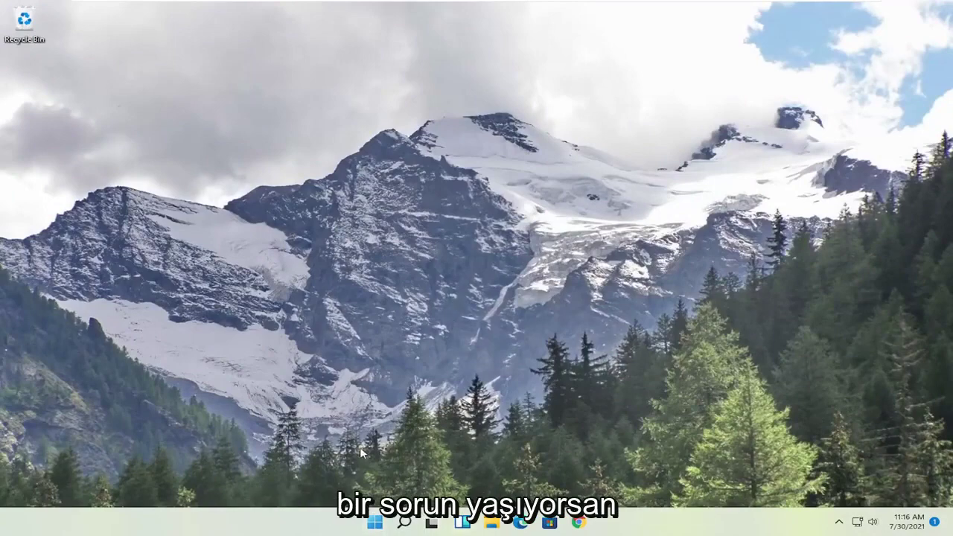
Search for device manager and open Device Manager, moving its window toward the middle of the desktop
left_click(375, 523)
type("dev")
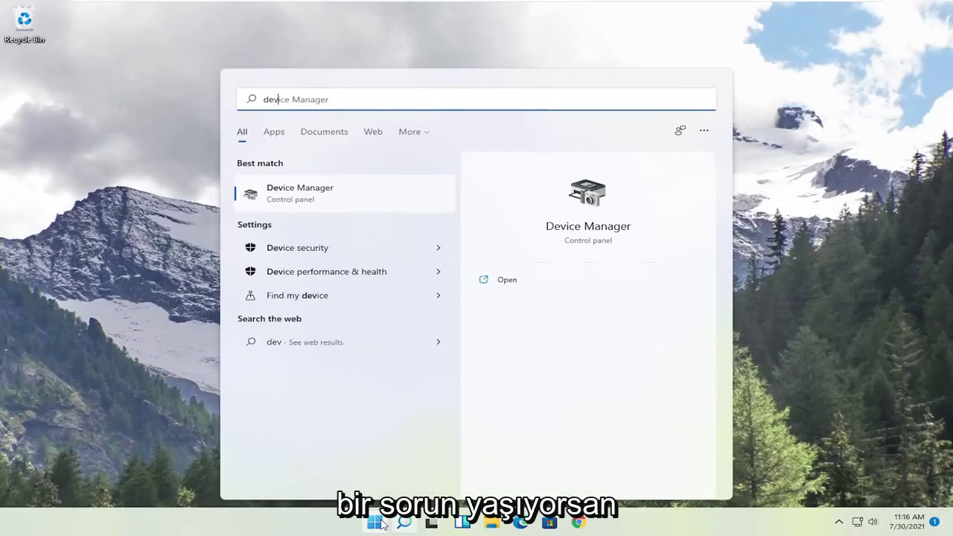
type("ice manager")
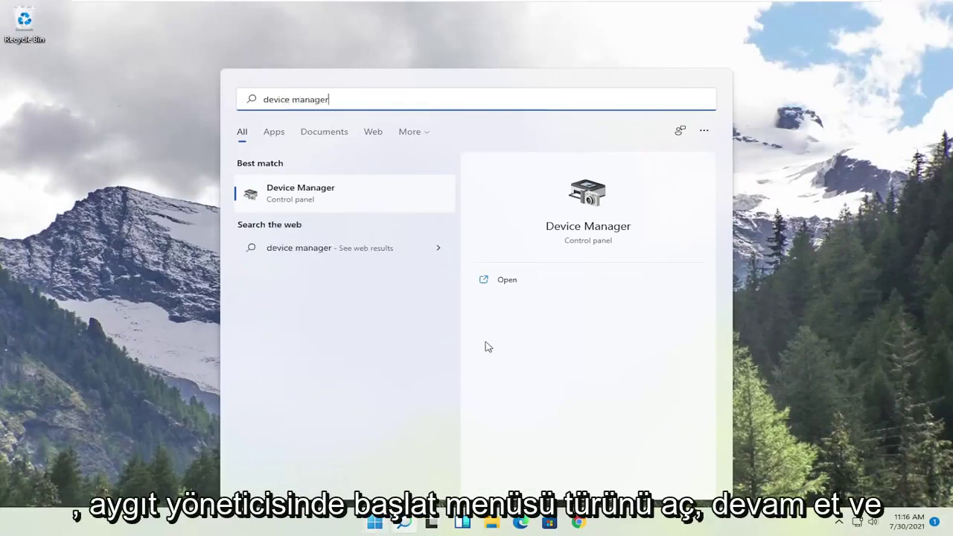
left_click(298, 194)
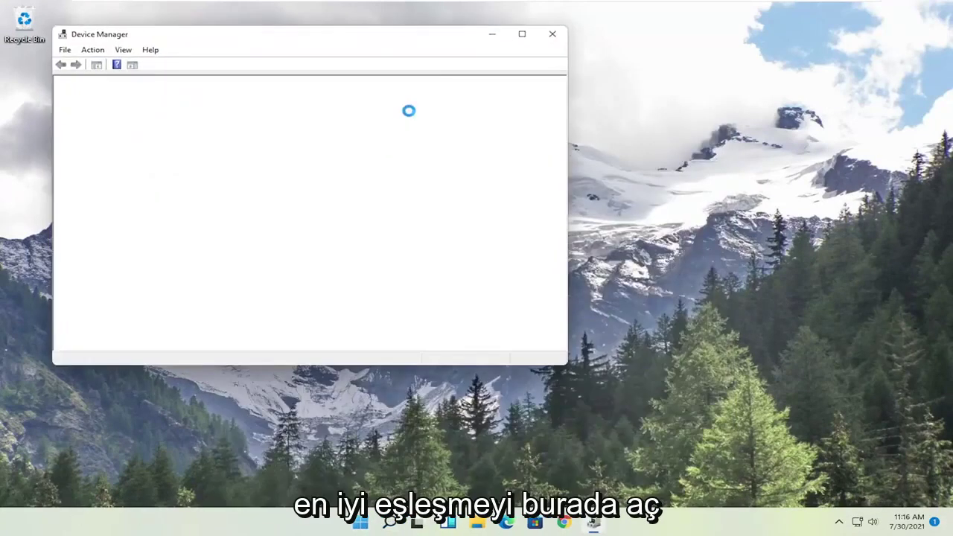
left_click_drag(384, 41, 579, 64)
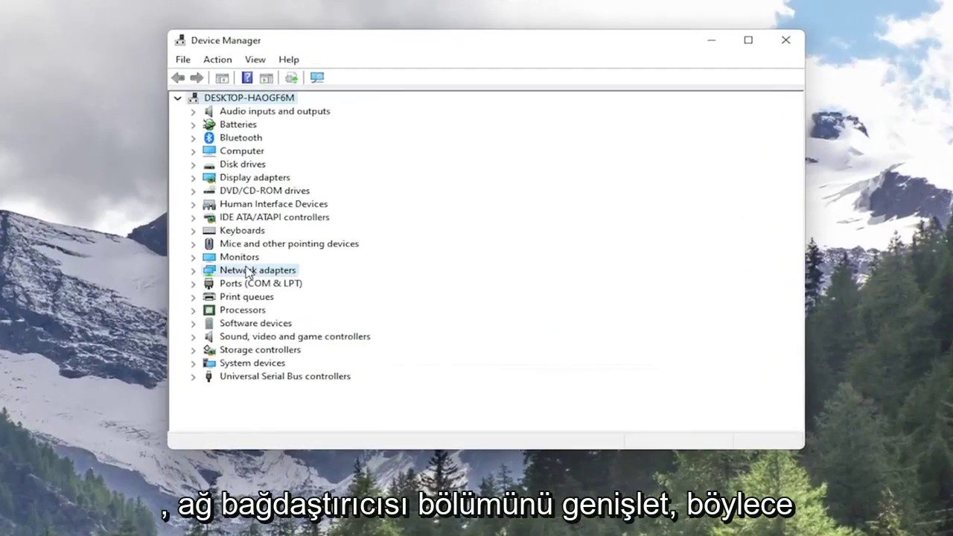
Uninstall the Intel(R) 82574L Gigabit Network Connection device listed under Network adapters
double_click(248, 270)
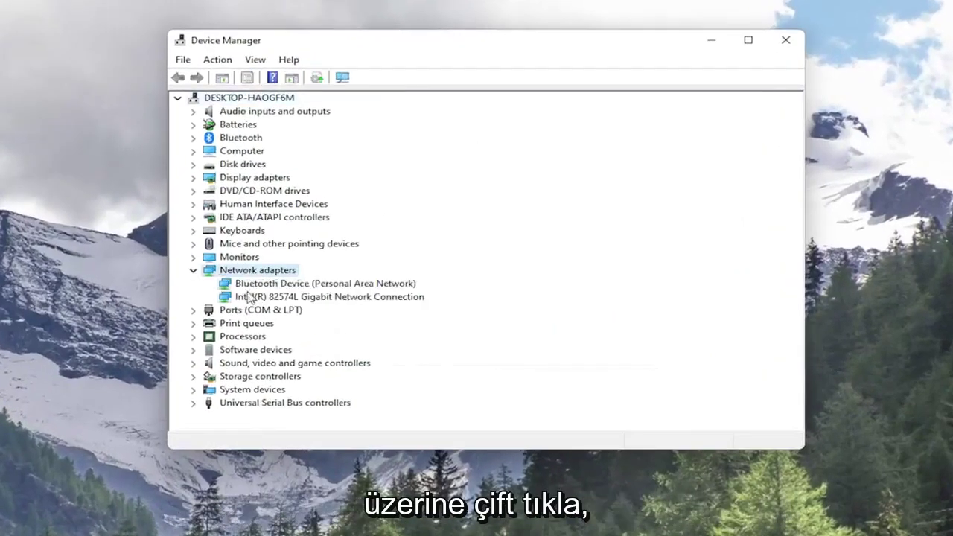
left_click(252, 298)
right_click(282, 304)
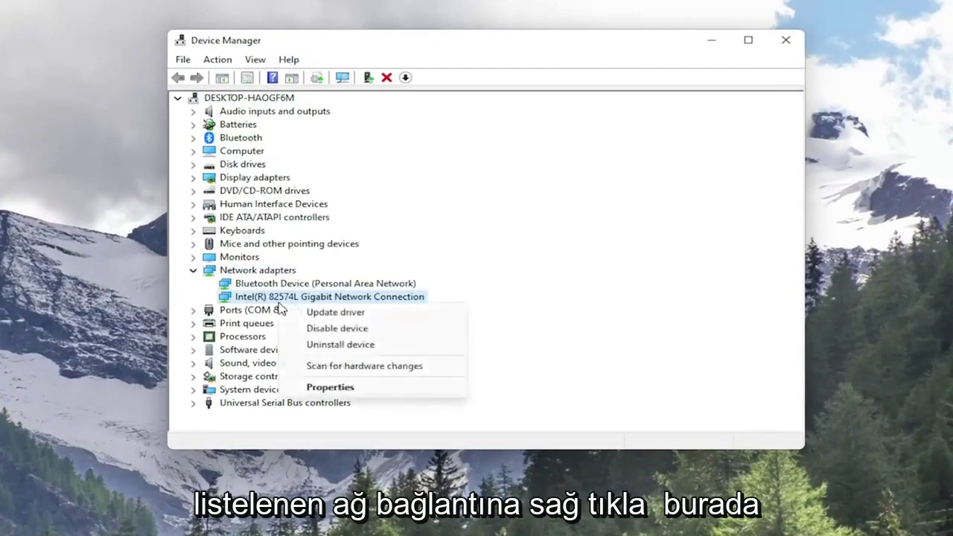
left_click(321, 345)
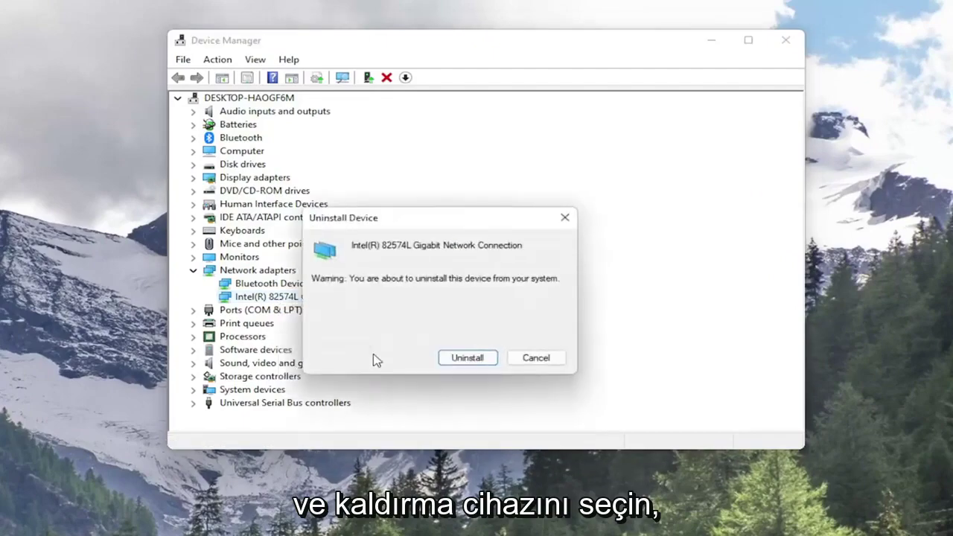
left_click(463, 359)
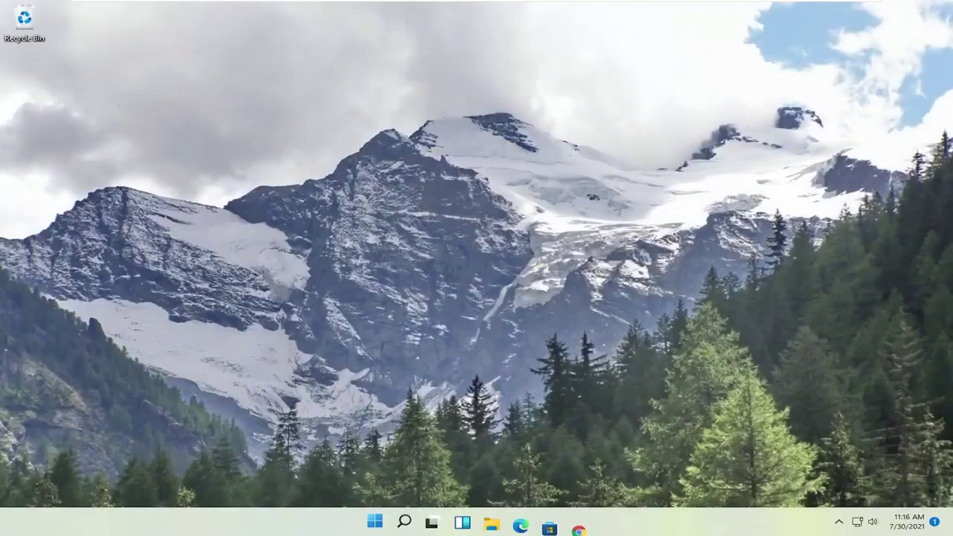
Lower the system volume all the way to mute in the quick settings and dismiss them
left_click(870, 522)
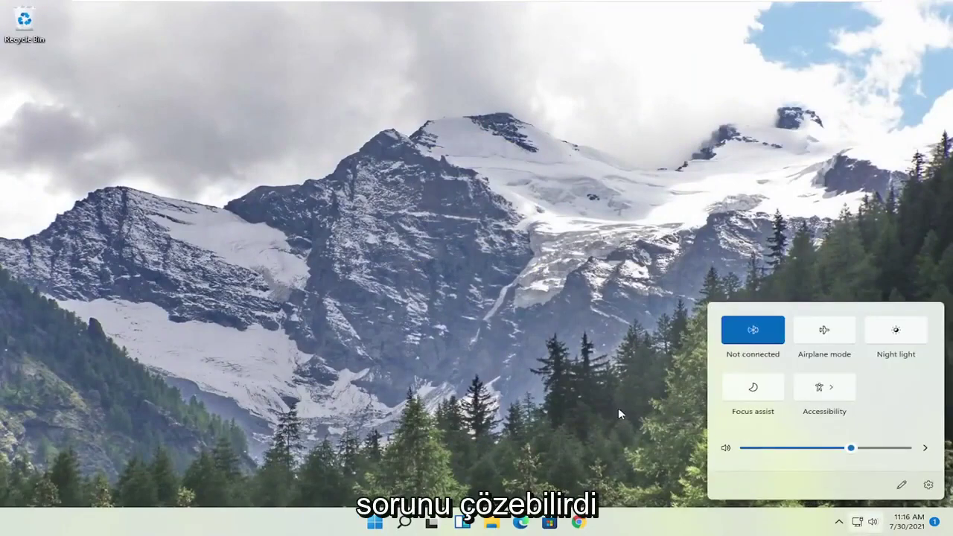
left_click_drag(755, 449, 735, 447)
left_click(481, 386)
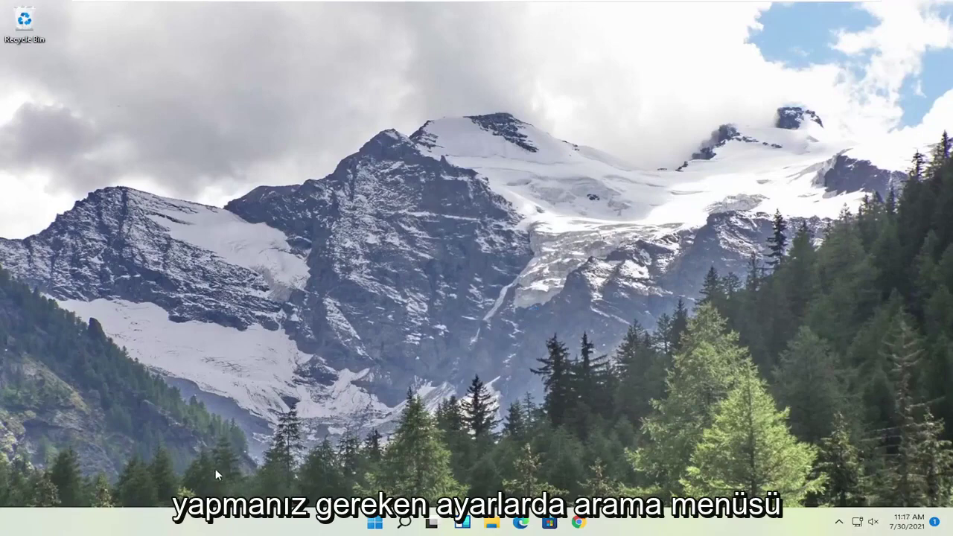
Search for settings and open the Windows Settings app
left_click(376, 525)
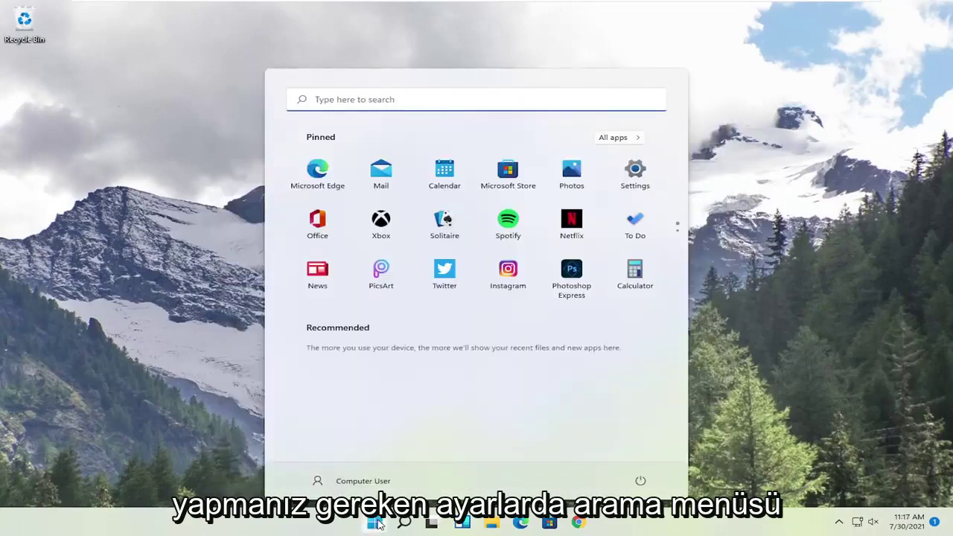
type("settings")
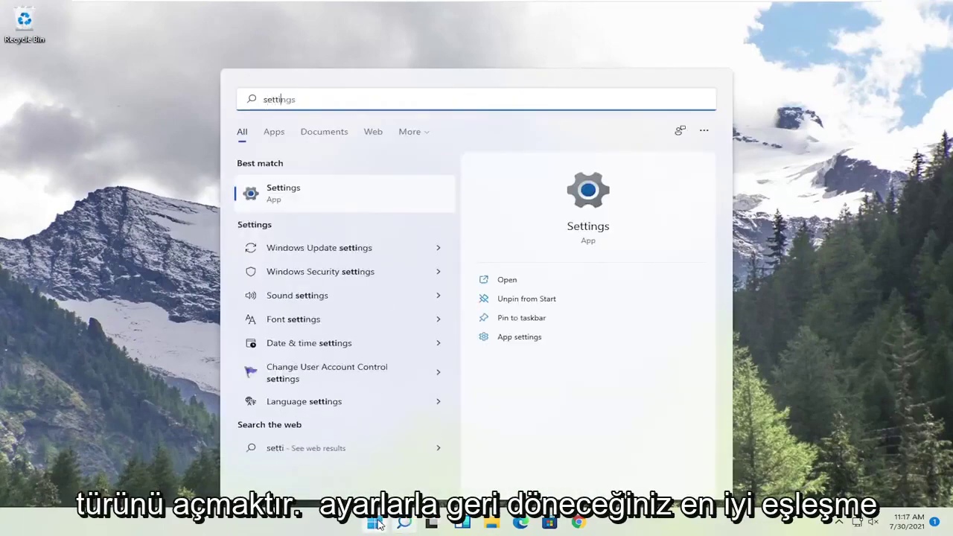
left_click(299, 192)
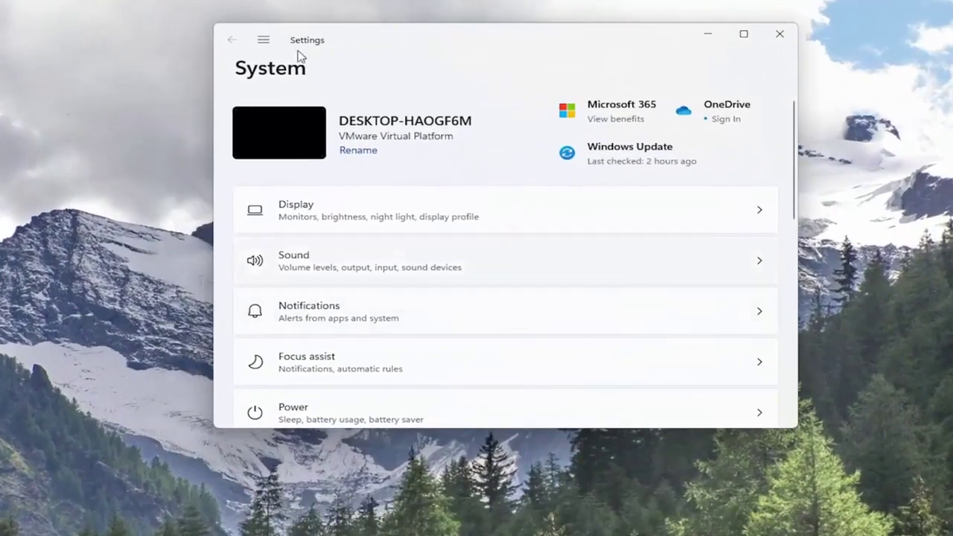
Go to the Advanced network settings page within Network & internet
left_click(263, 39)
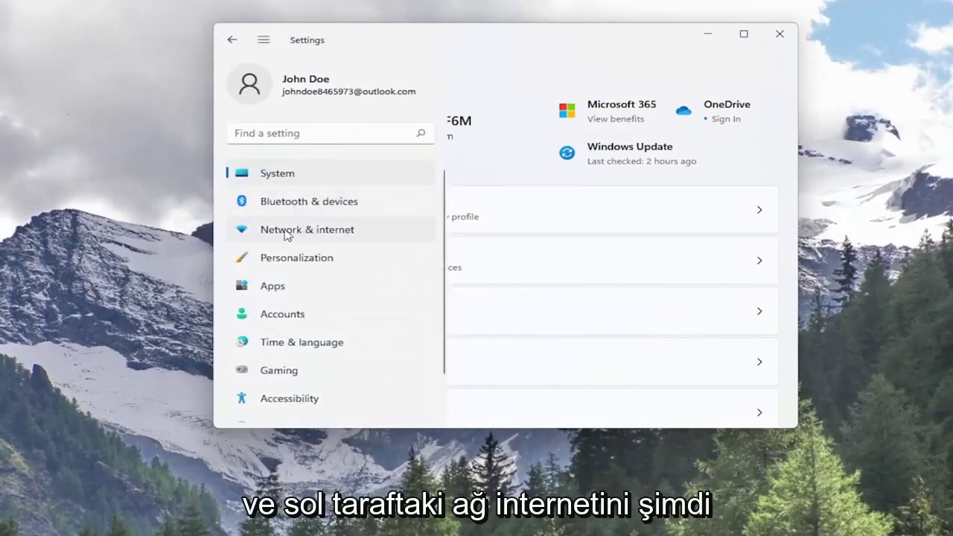
left_click(308, 230)
scroll(392, 243, "down", 5)
left_click(298, 241)
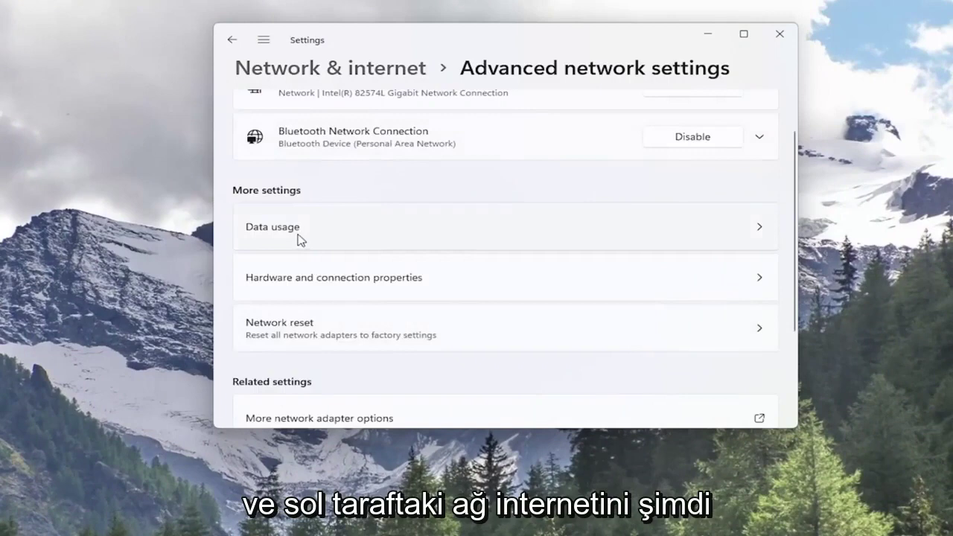
Start a Network reset of all network adapters from Advanced network settings and confirm resetting the network settings
scroll(283, 249, "up", 2)
scroll(298, 257, "down", 1)
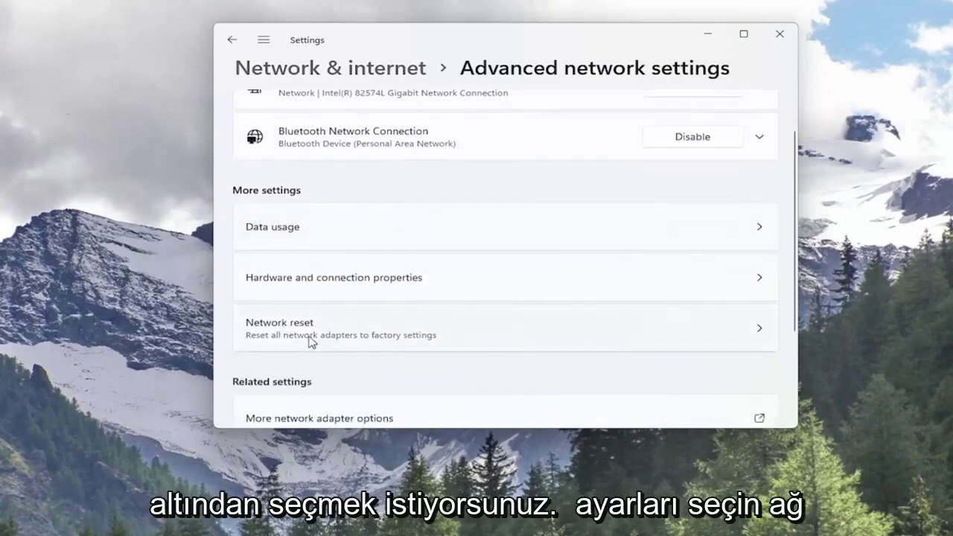
left_click(345, 344)
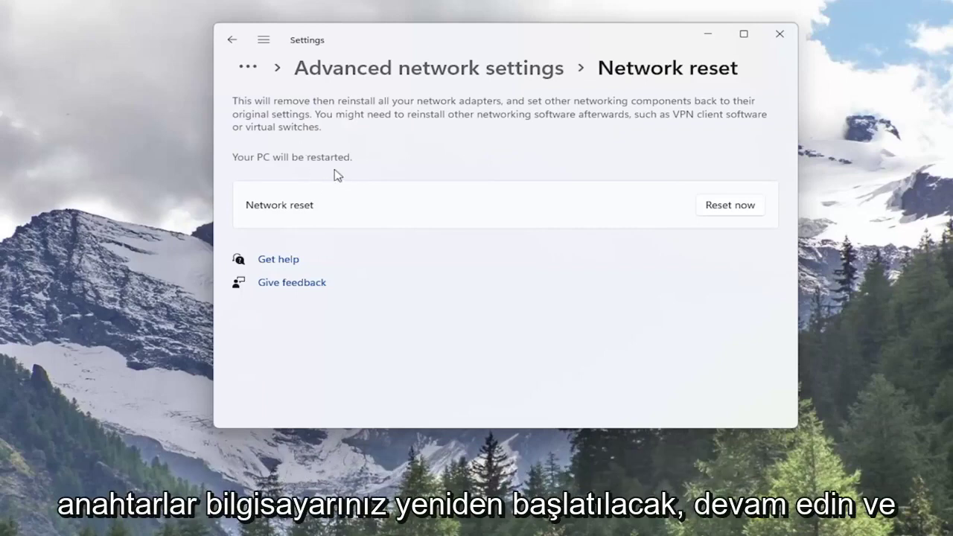
left_click(737, 213)
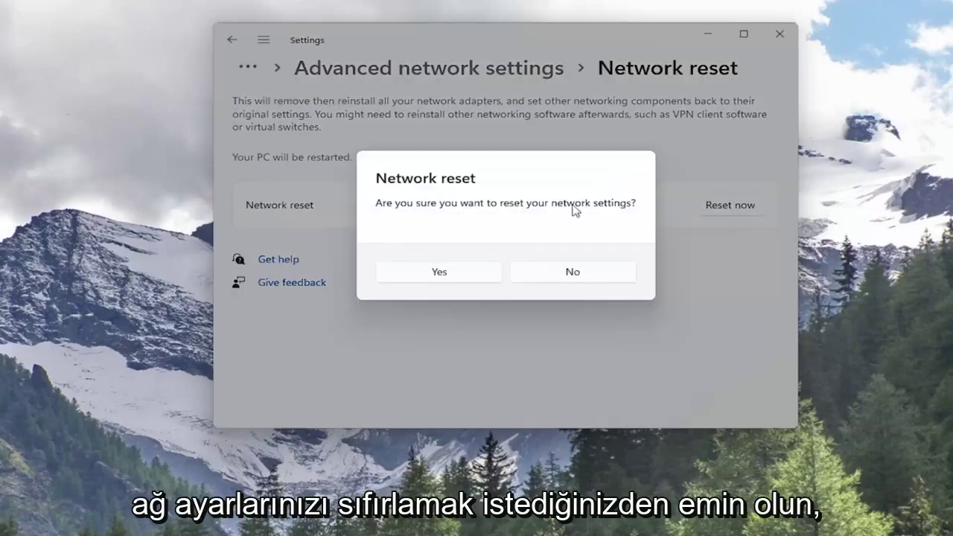
left_click(457, 279)
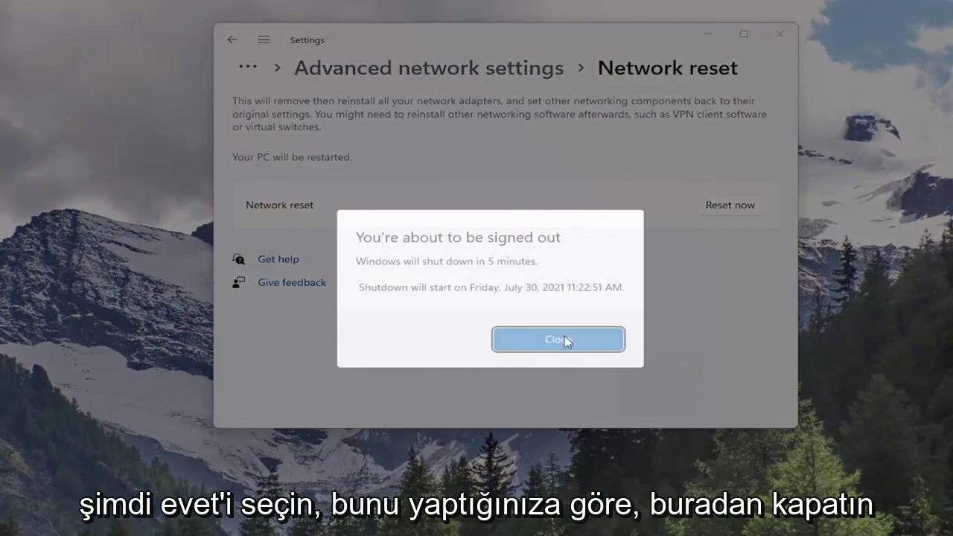